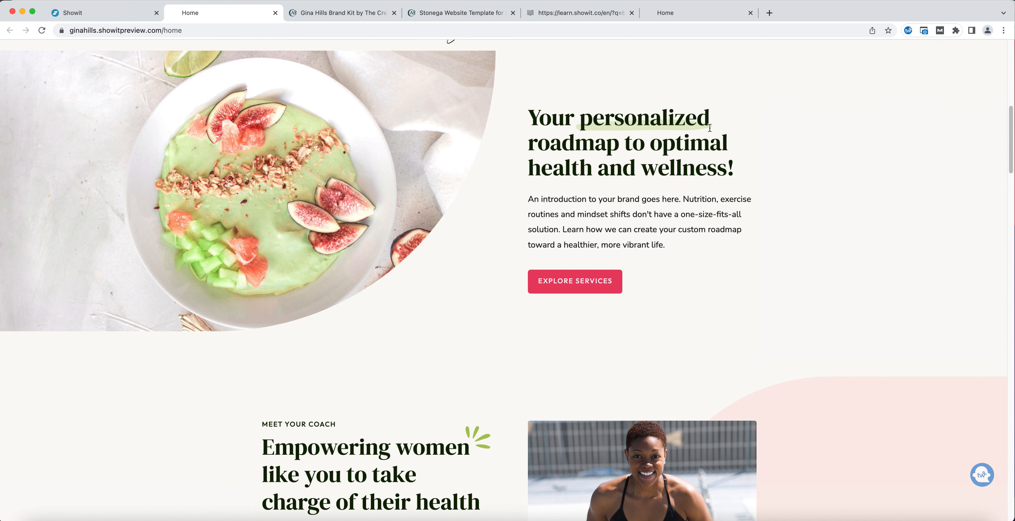
Browse the live home page preview and the custom icon set on the Icons page.
scroll(722, 183, down, 5)
scroll(721, 184, down, 2)
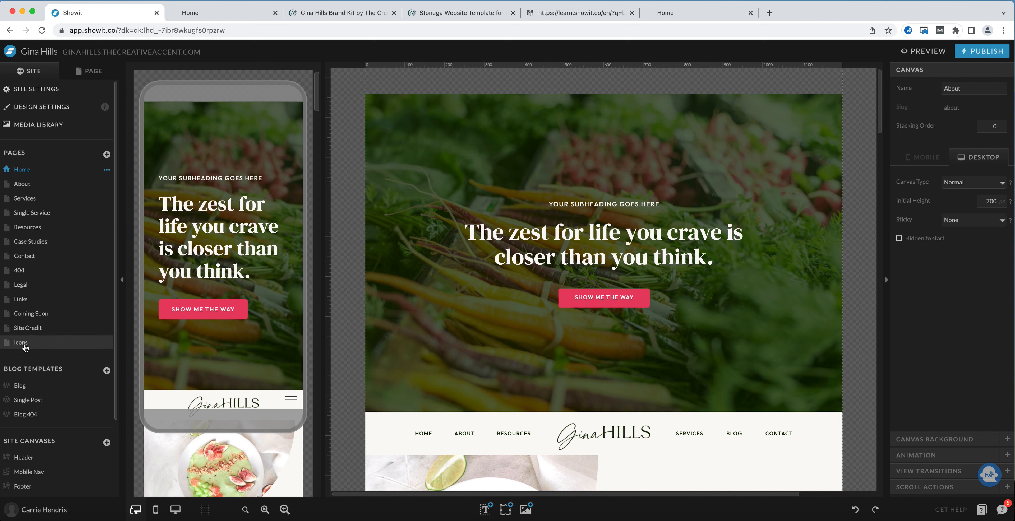
click(25, 346)
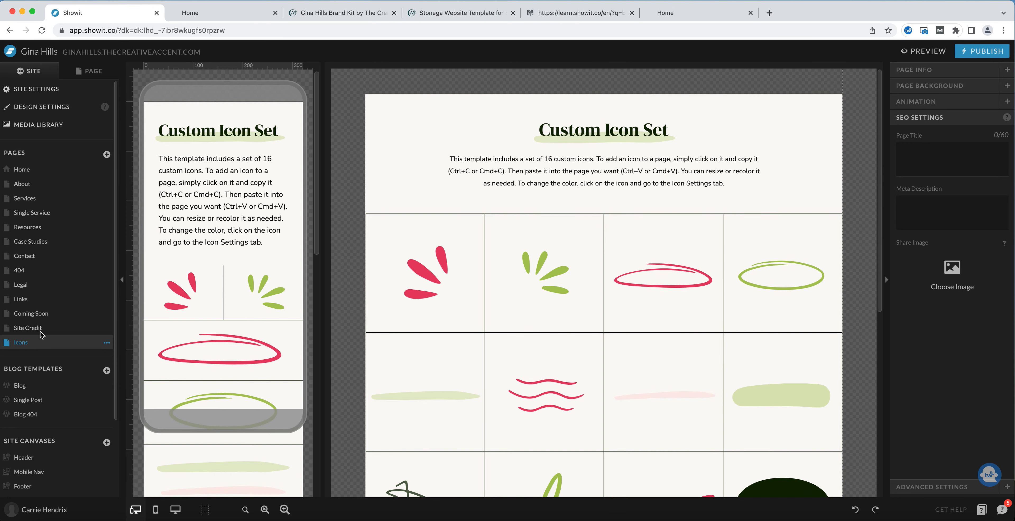
scroll(518, 292, down, 3)
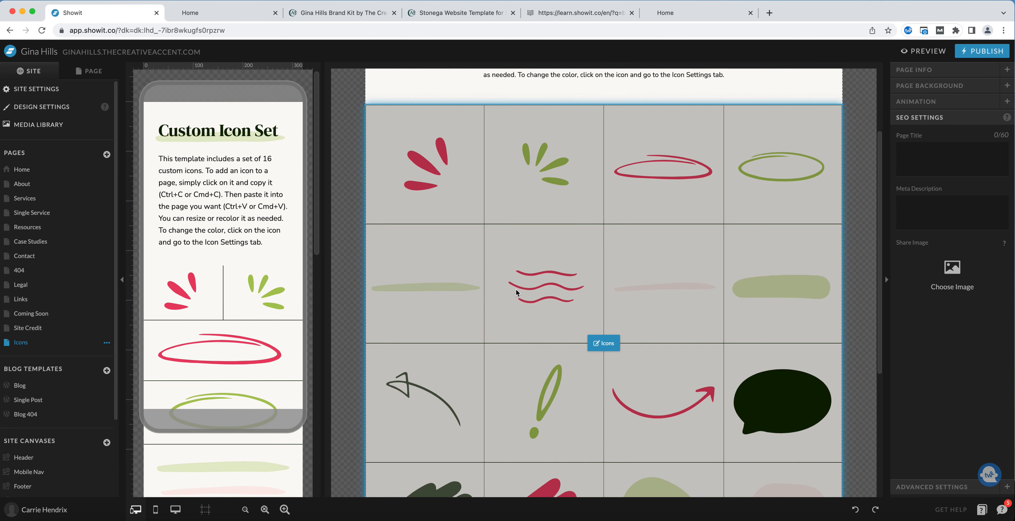
scroll(518, 293, down, 3)
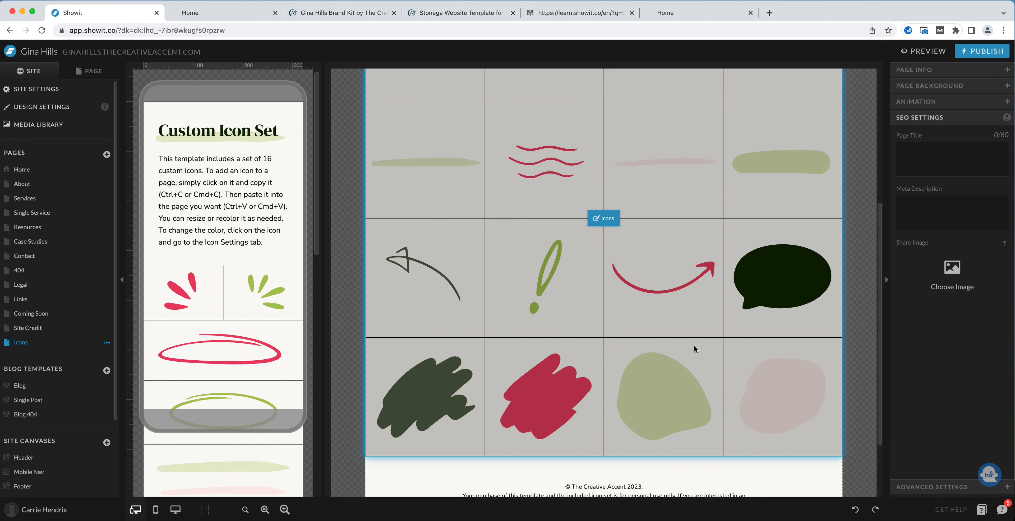
scroll(695, 350, up, 3)
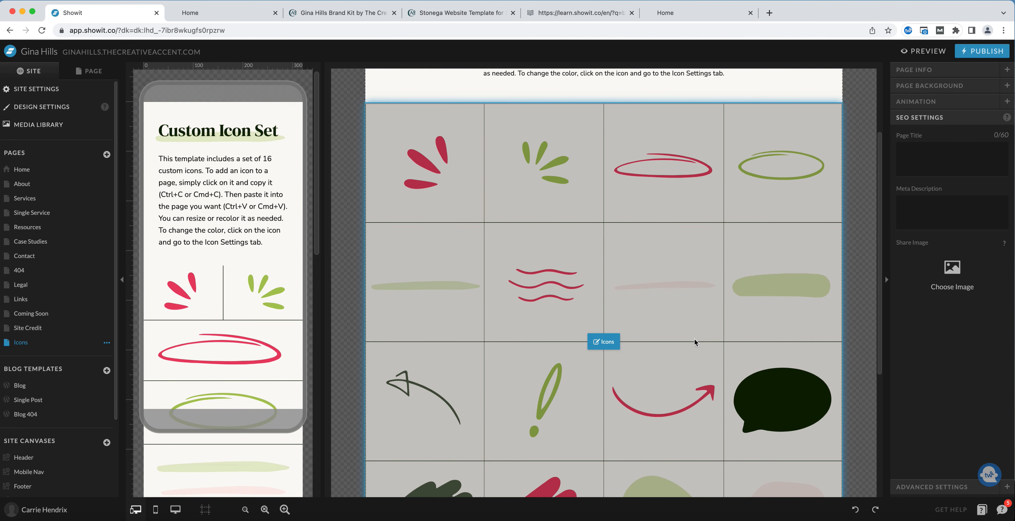
Copy the pink oval icon from the Icons page and paste it into the Home page's About section under 'their health'.
click(655, 181)
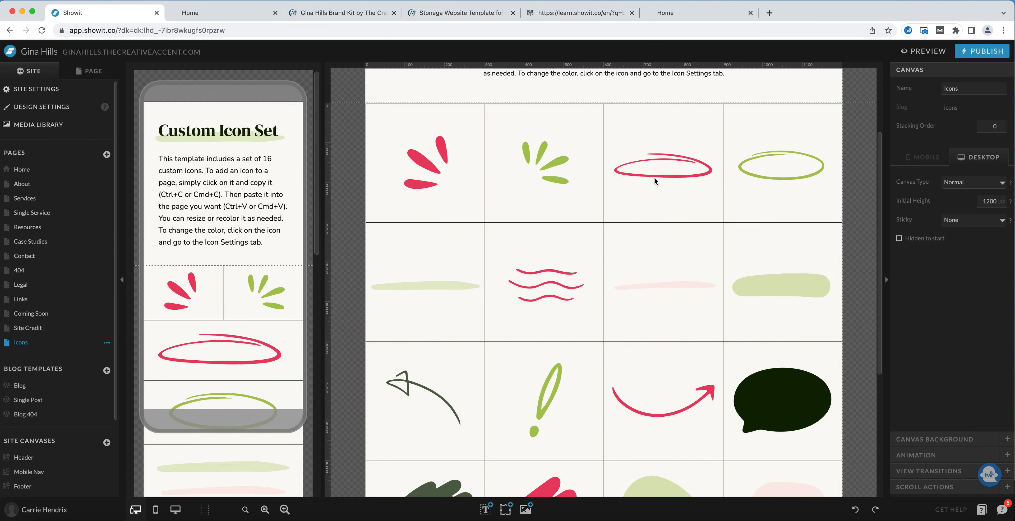
click(666, 177)
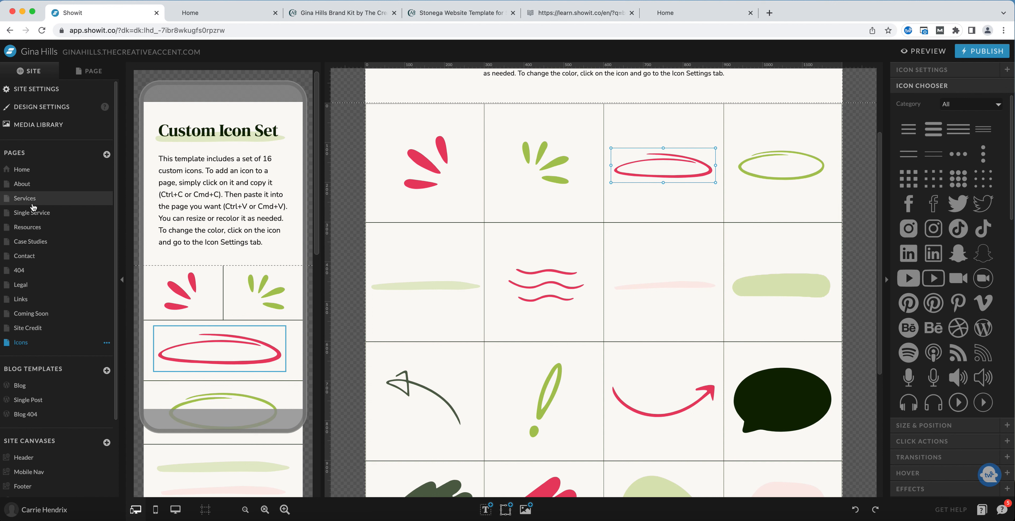
click(29, 171)
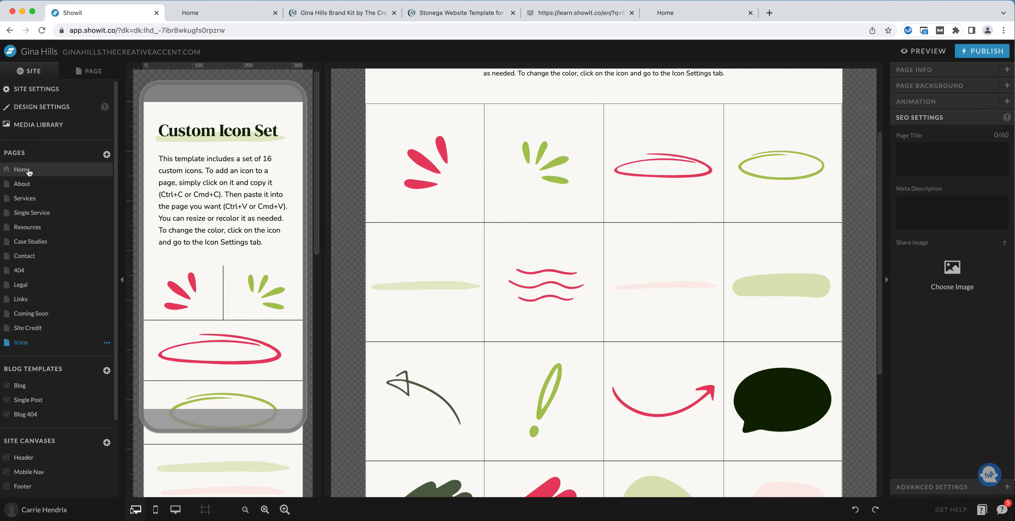
scroll(617, 265, down, 3)
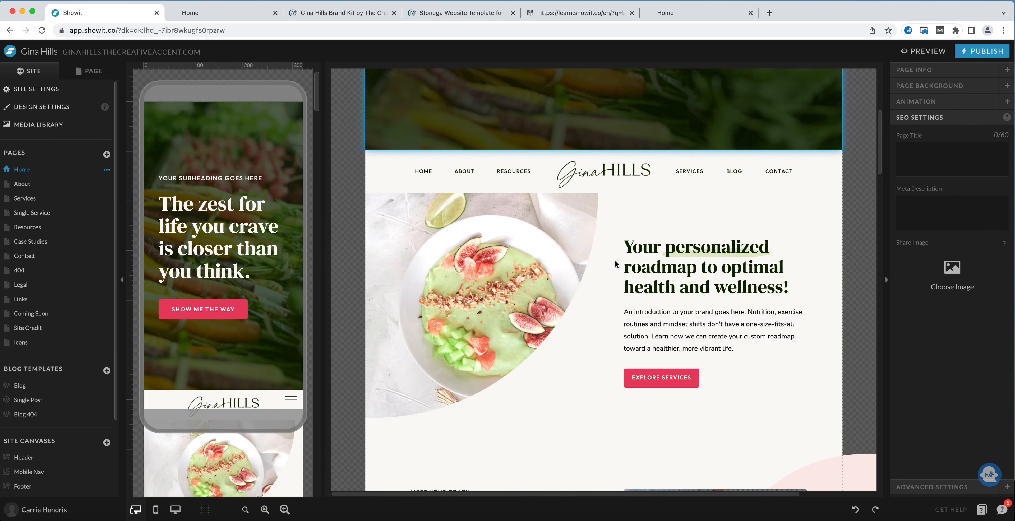
scroll(617, 264, down, 6)
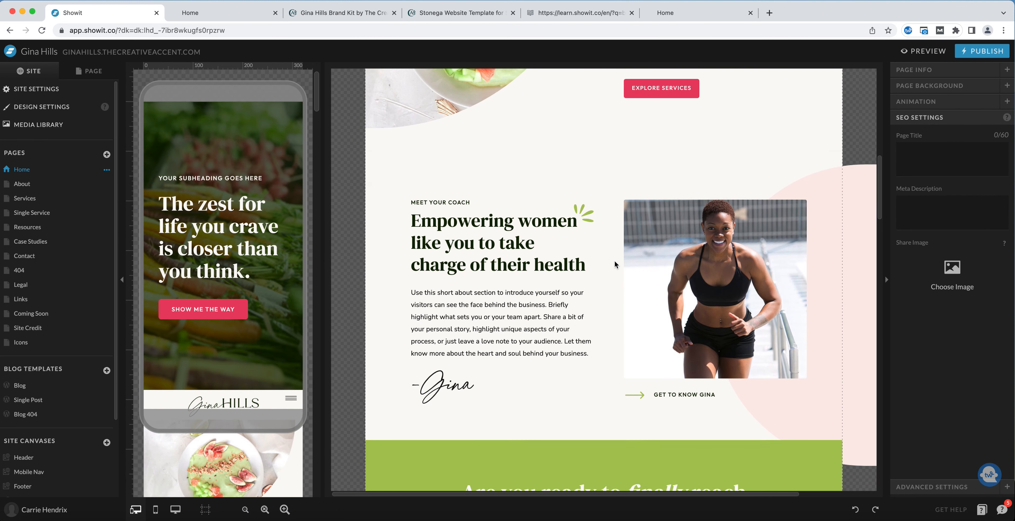
click(609, 271)
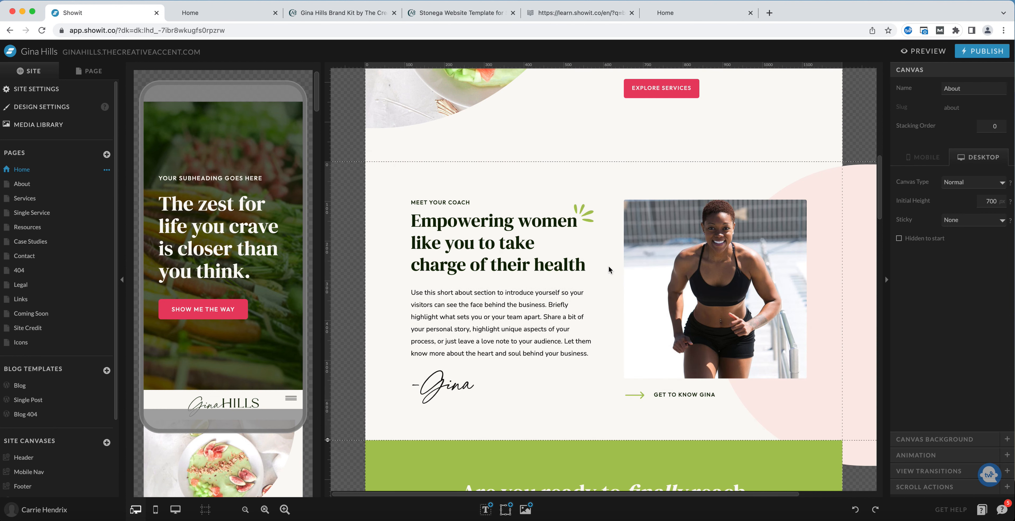
key(super+v)
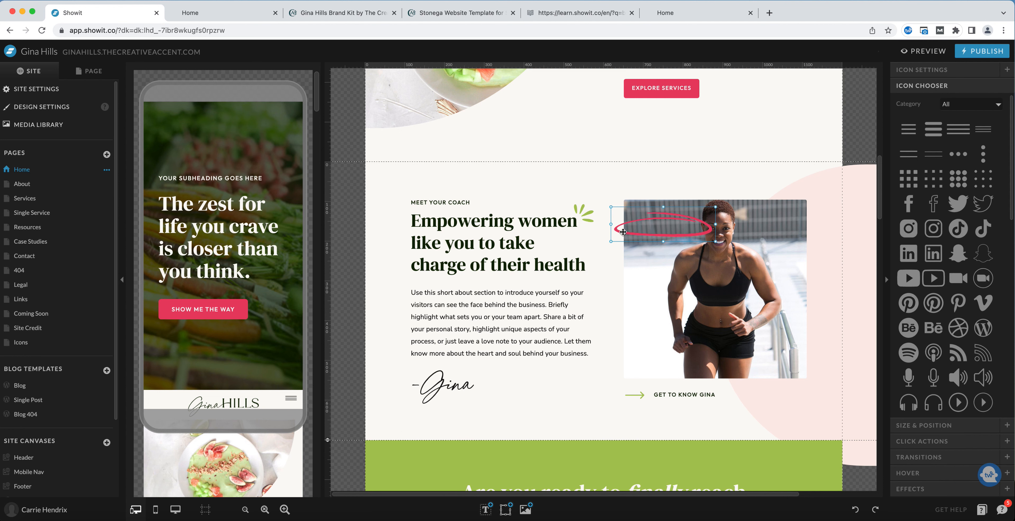
mouse_move(623, 232)
mouse_down()
mouse_move(587, 227)
mouse_move(519, 270)
mouse_up()
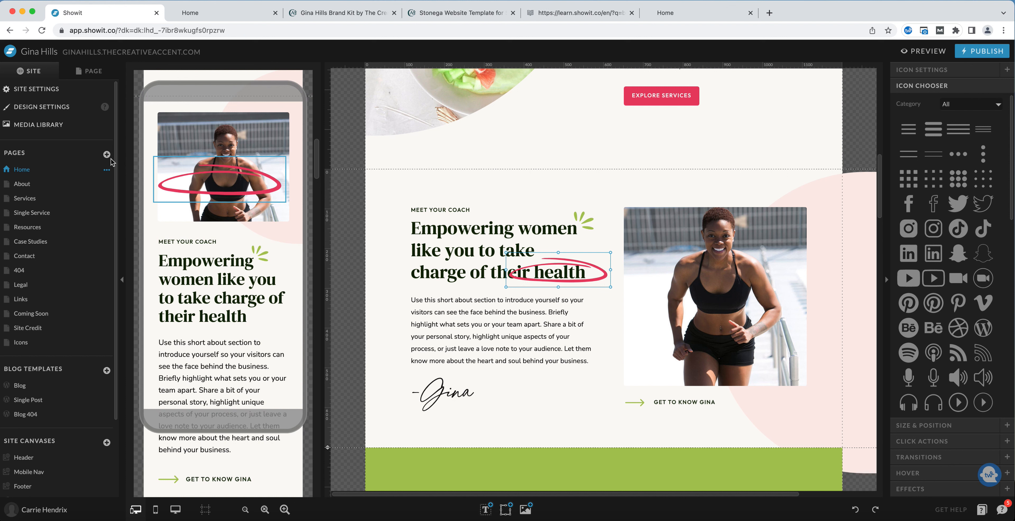
Move the pasted oval on the mobile layout so it sits under 'their health'.
click(90, 75)
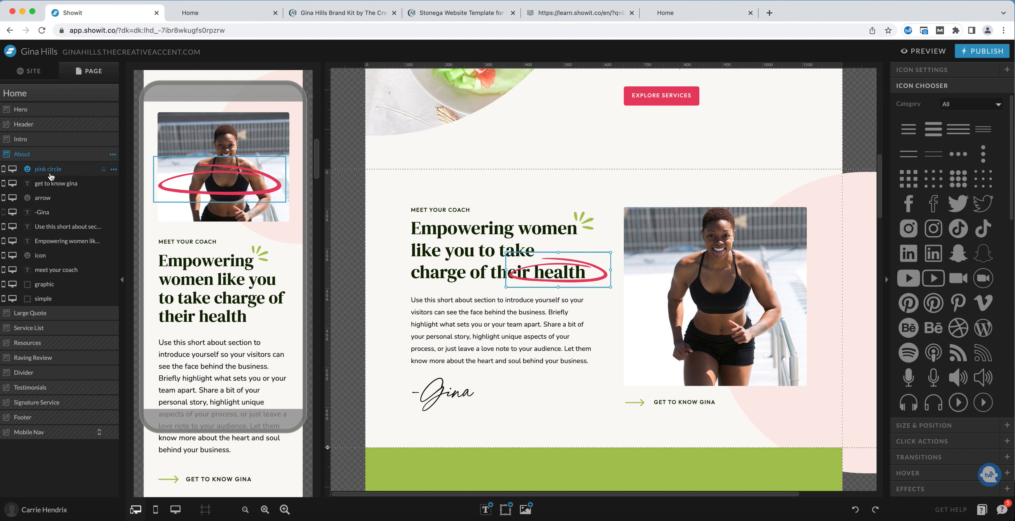
click(257, 208)
mouse_move(255, 193)
mouse_down()
mouse_move(255, 329)
mouse_move(278, 334)
mouse_move(234, 317)
mouse_move(245, 321)
mouse_move(264, 299)
mouse_move(258, 316)
mouse_up()
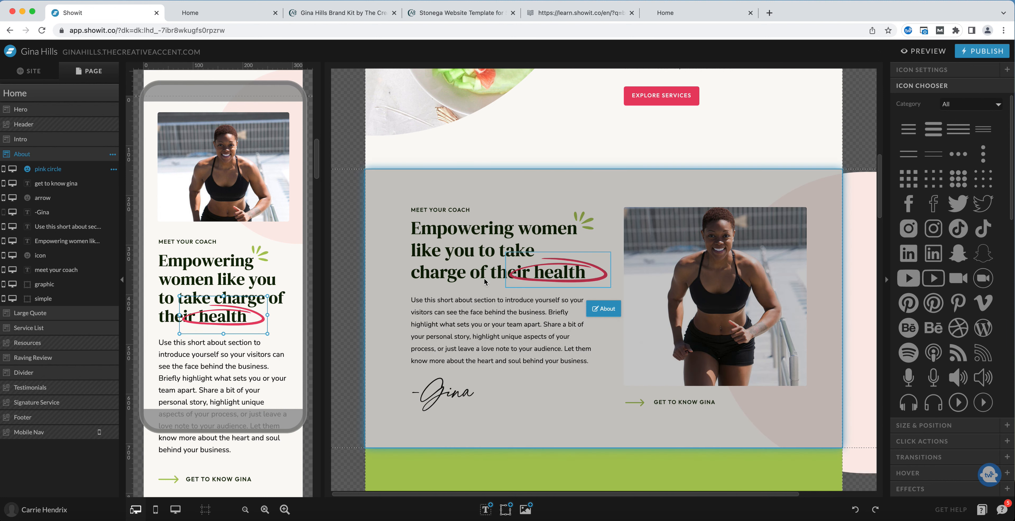
click(607, 307)
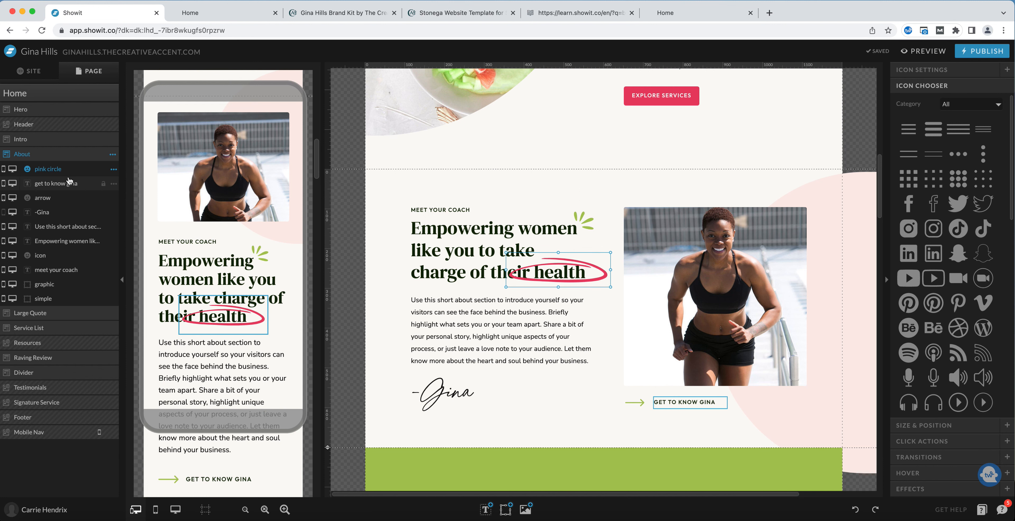
Reorder the pink circle layer so it sits below the 'Empowering women' heading layer.
drag(41, 173, 43, 246)
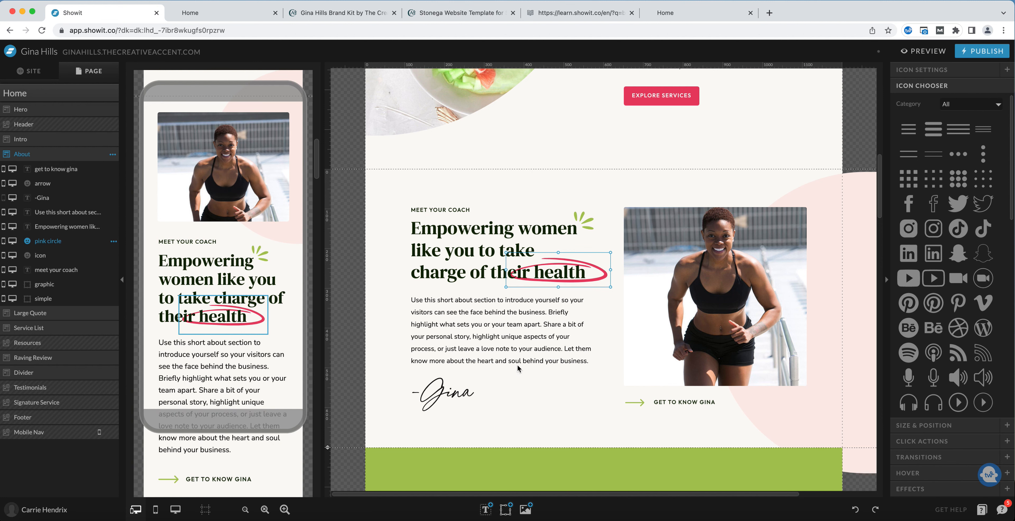
click(607, 345)
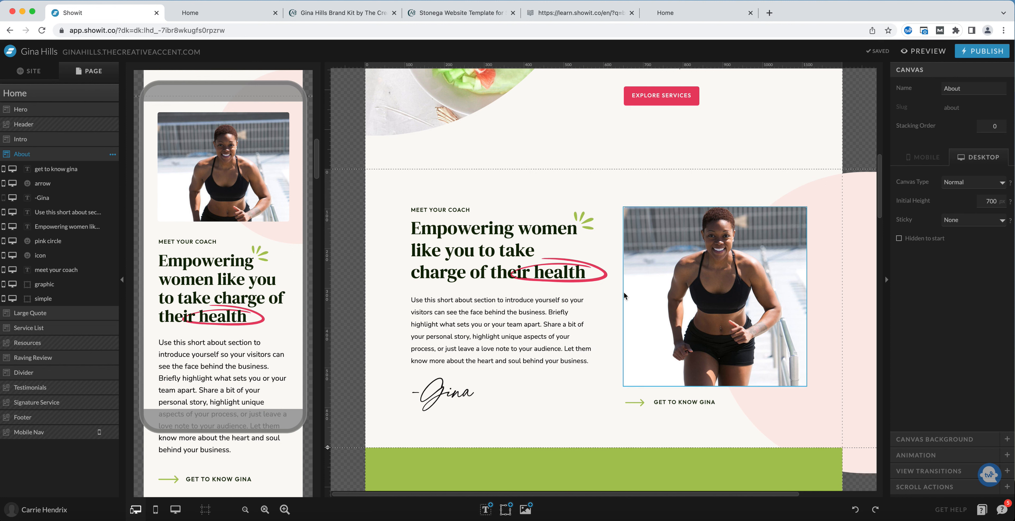
Recolor the oval icon on desktop to the green brand color, swatch 3.
click(606, 275)
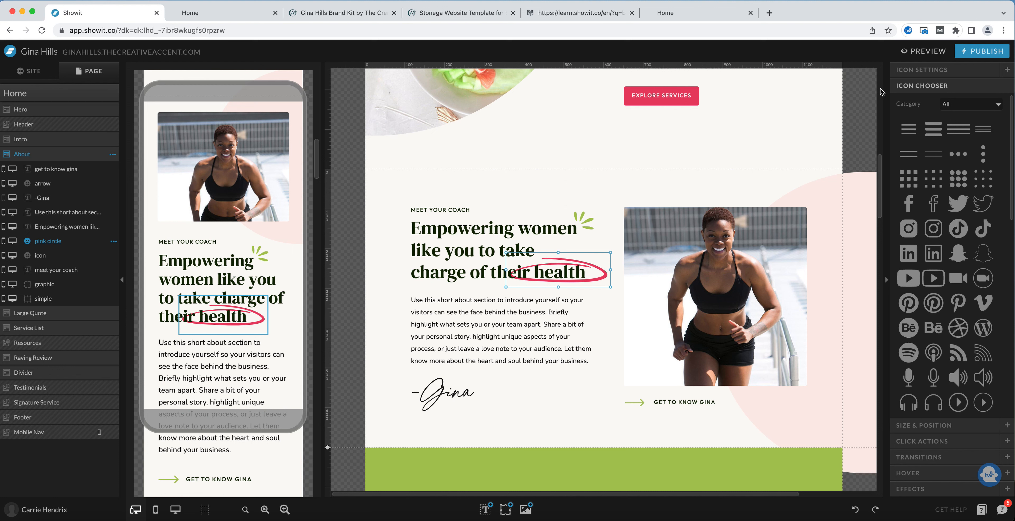
click(930, 71)
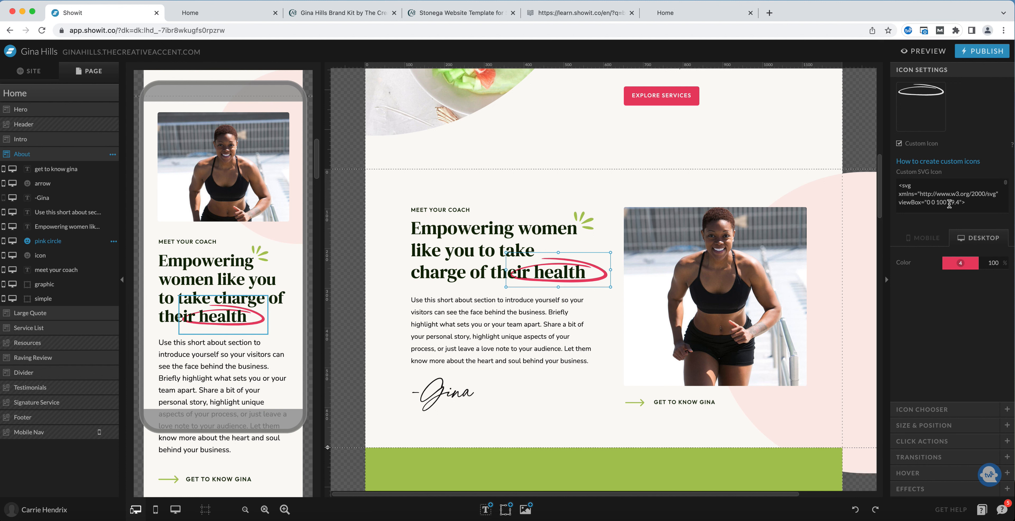
click(936, 195)
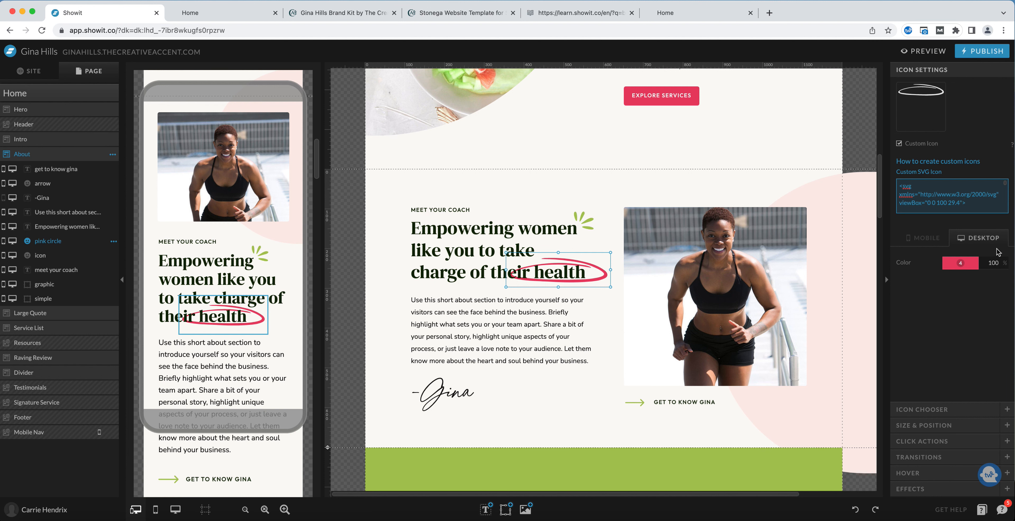
click(959, 267)
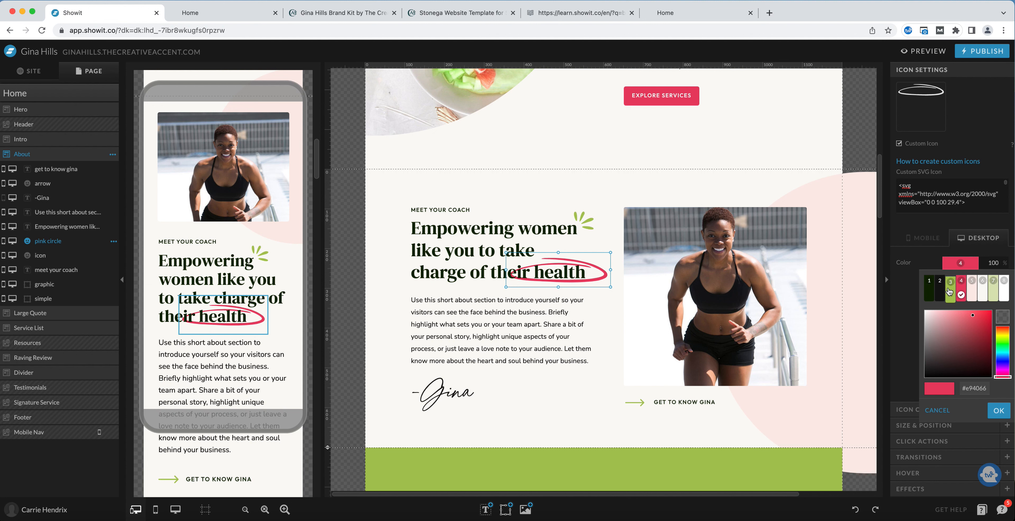
click(946, 293)
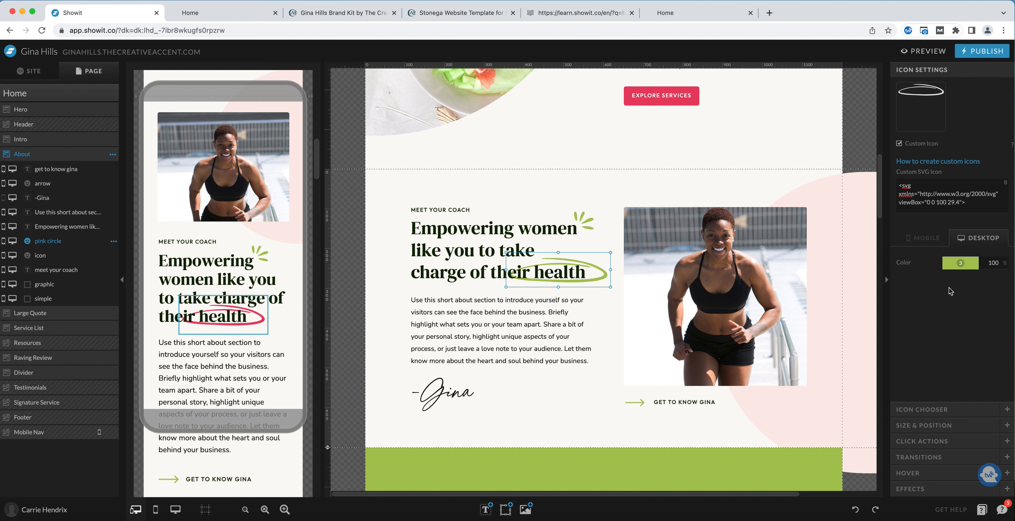
Inspect the oval icon's mobile color setting.
click(617, 241)
click(597, 279)
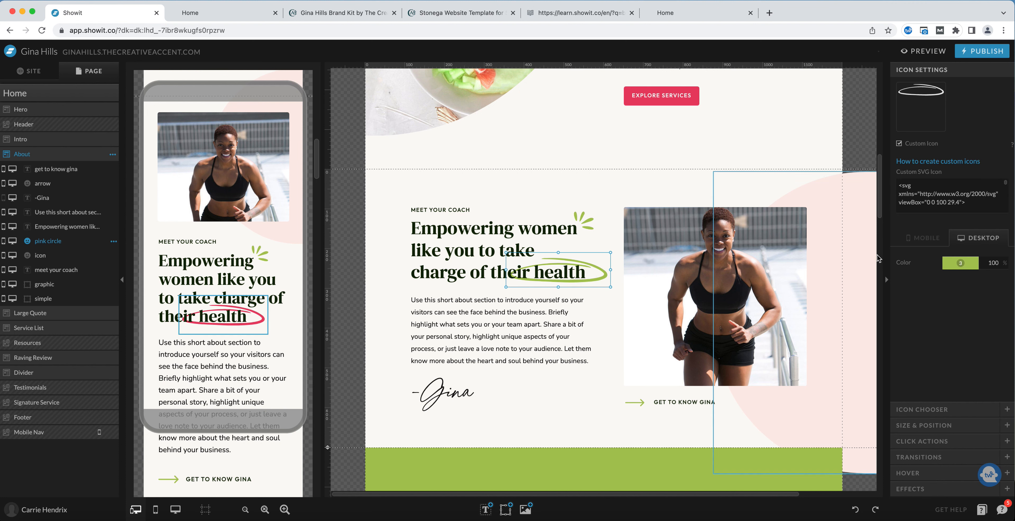
click(925, 242)
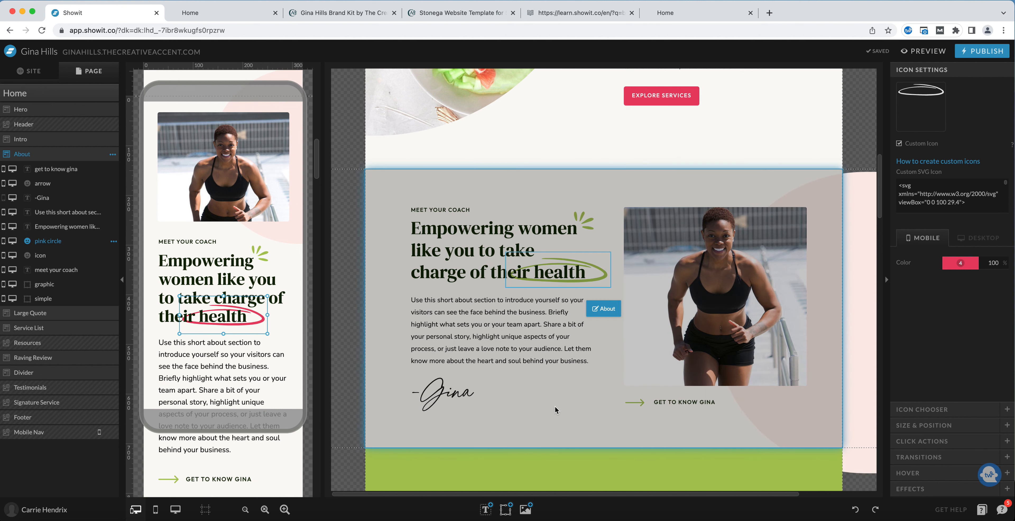
click(600, 281)
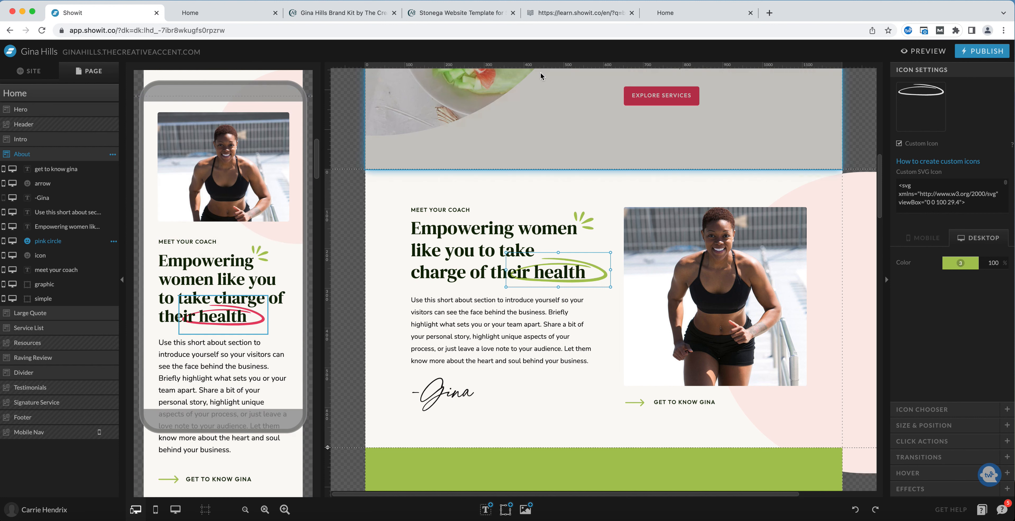
click(595, 441)
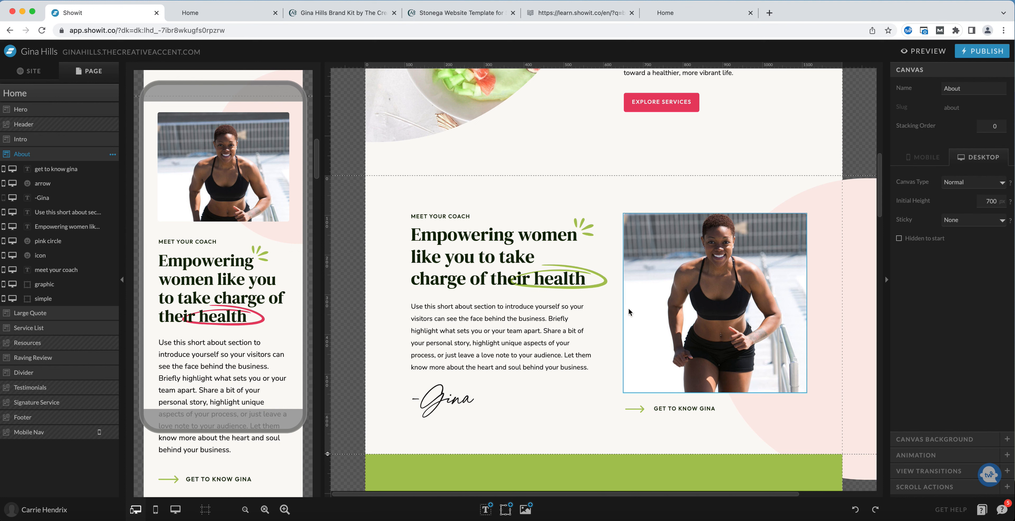
Recolor the sprig icon beside the heading to the pink brand color, swatch 4.
click(590, 221)
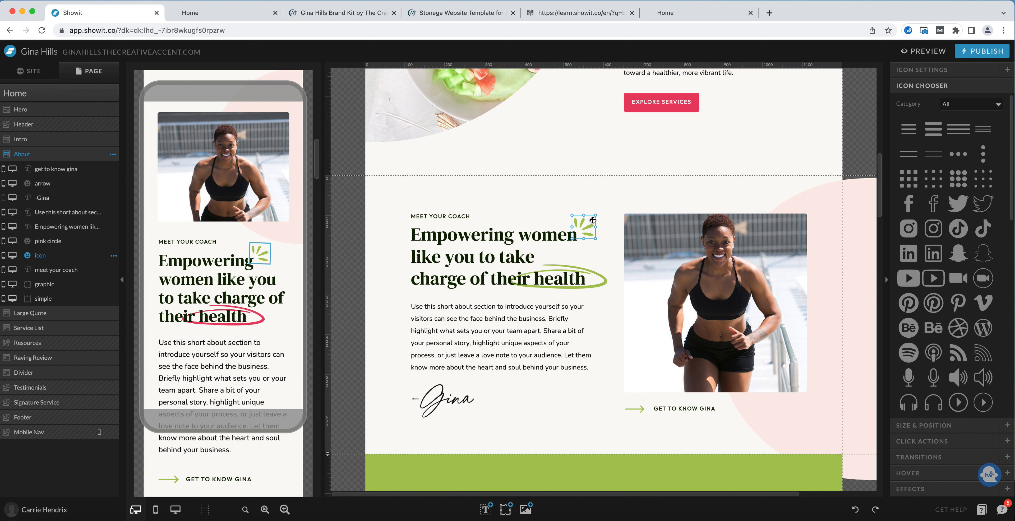
click(934, 75)
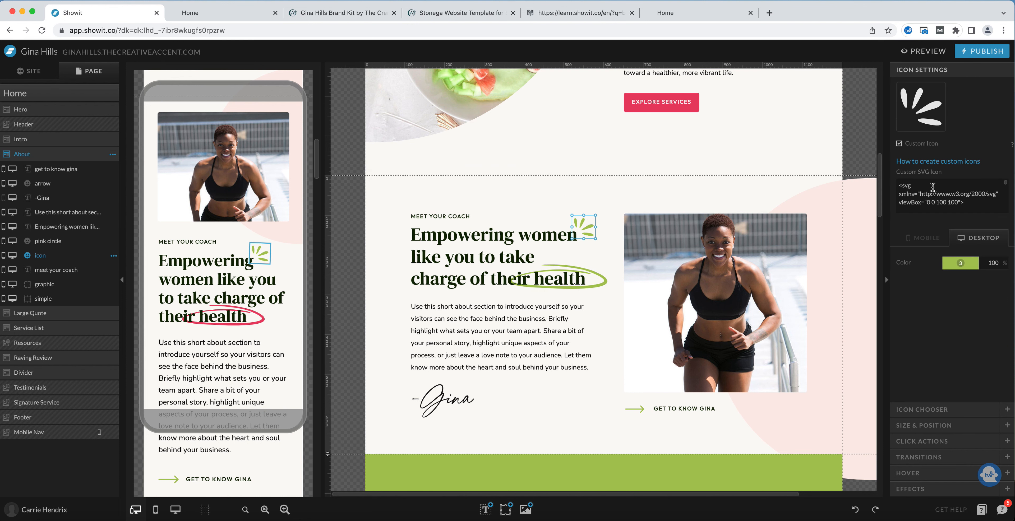
click(959, 266)
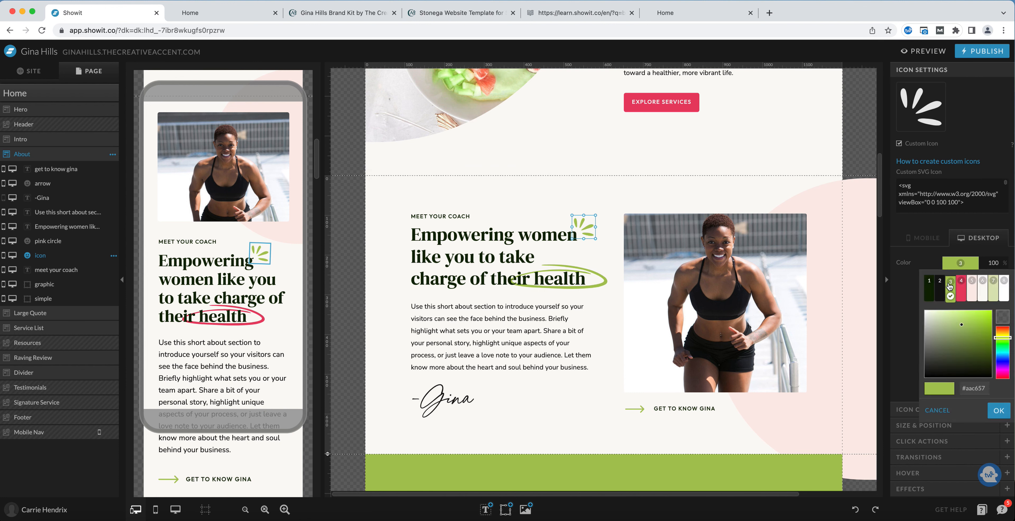
click(962, 294)
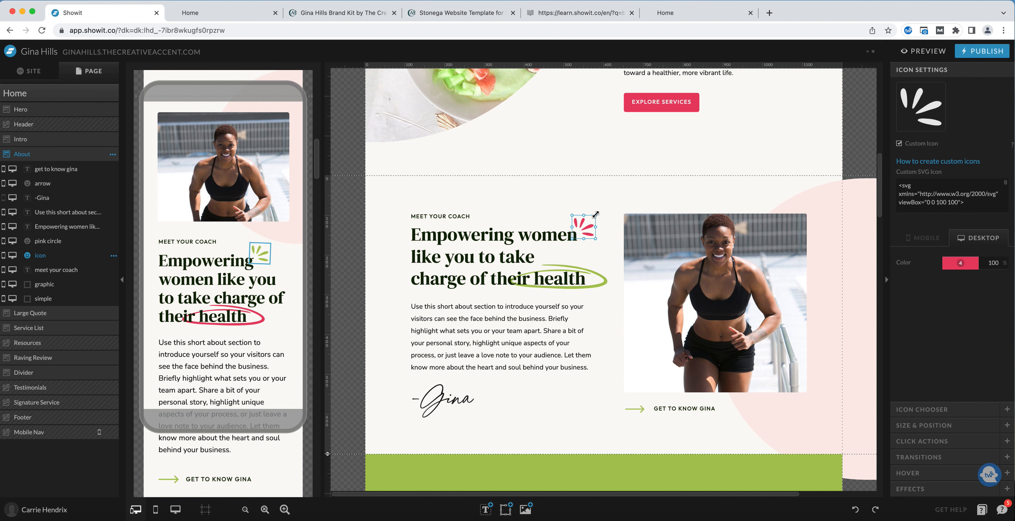
Move the sprig icon above the heading beside 'MEET YOUR COACH' and rotate it slightly.
drag(596, 215, 490, 200)
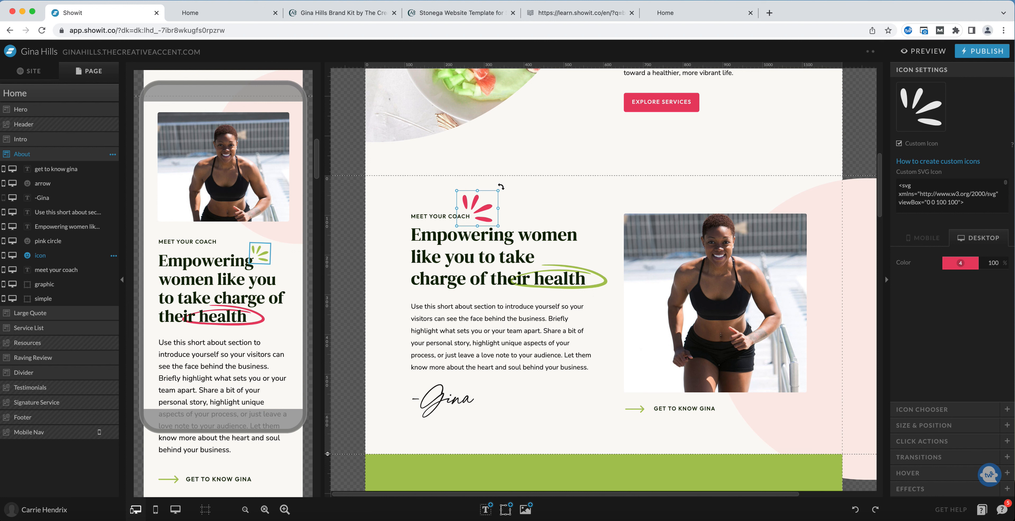
mouse_move(501, 186)
mouse_down()
mouse_move(504, 193)
mouse_move(485, 191)
mouse_move(489, 200)
mouse_up()
click(517, 193)
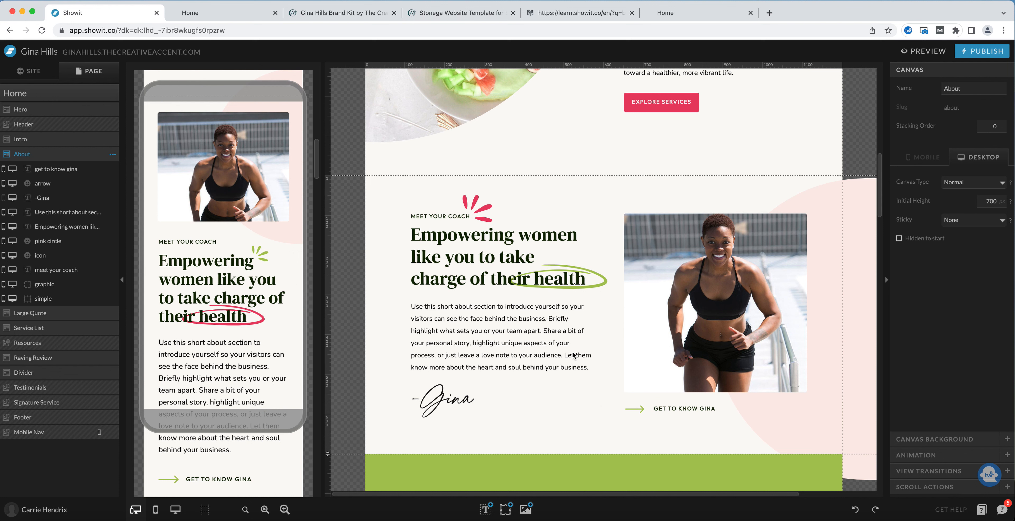
Delete the oval icon under 'their health'.
click(482, 200)
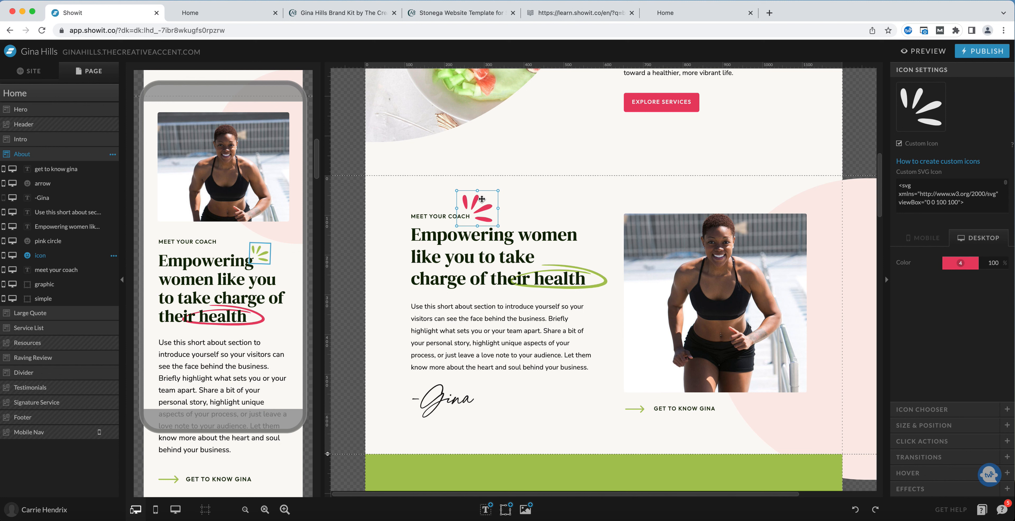
click(600, 276)
key(Delete)
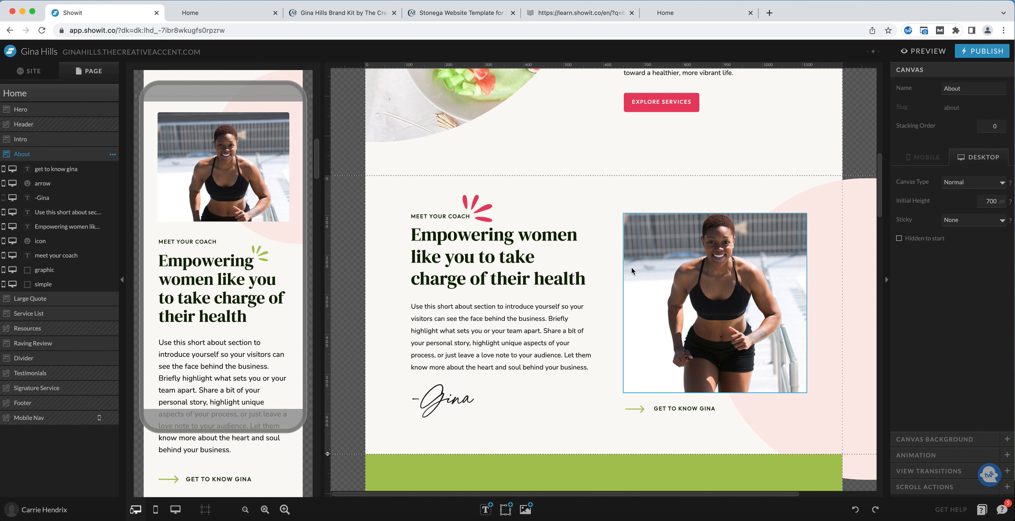
Inspect the sprig icon's desktop and mobile color settings in both layouts.
click(484, 200)
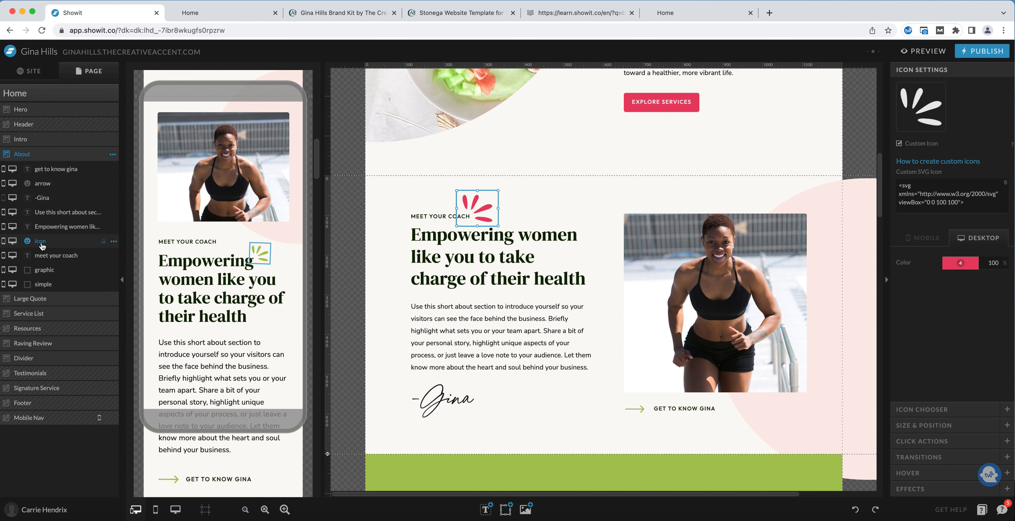
click(13, 245)
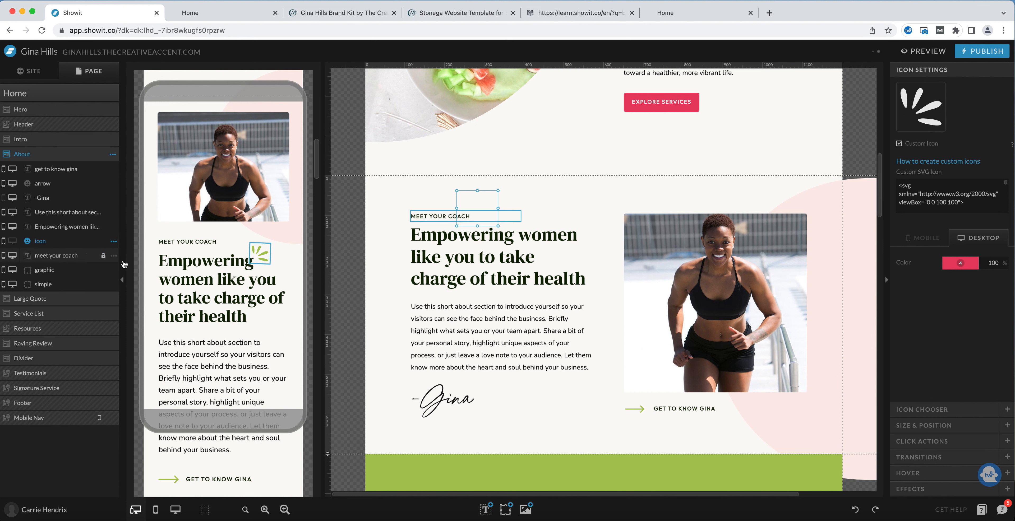
click(289, 264)
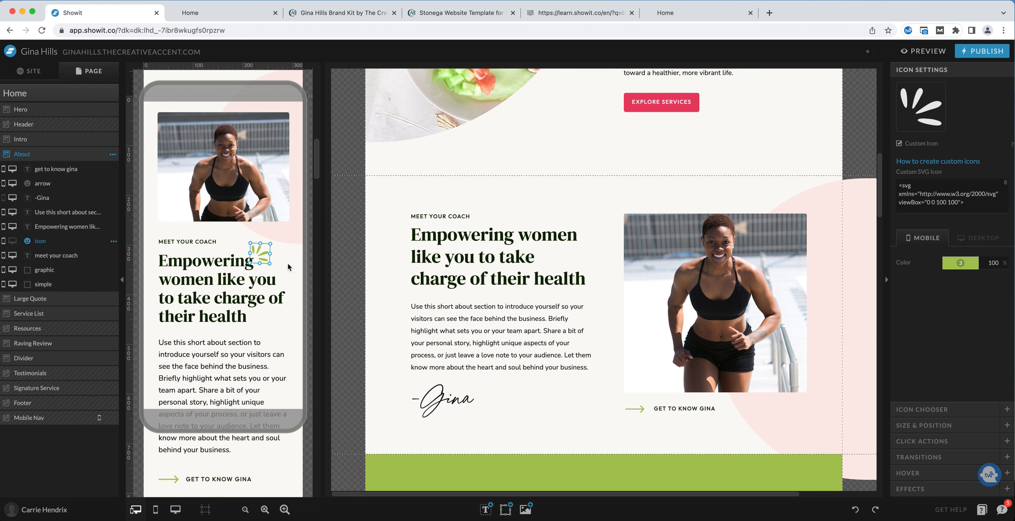
click(594, 407)
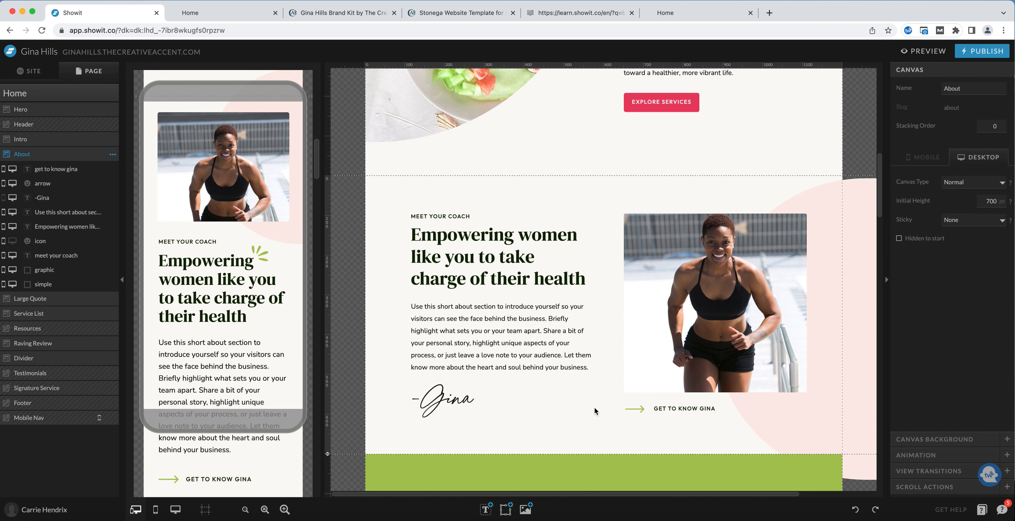
click(261, 254)
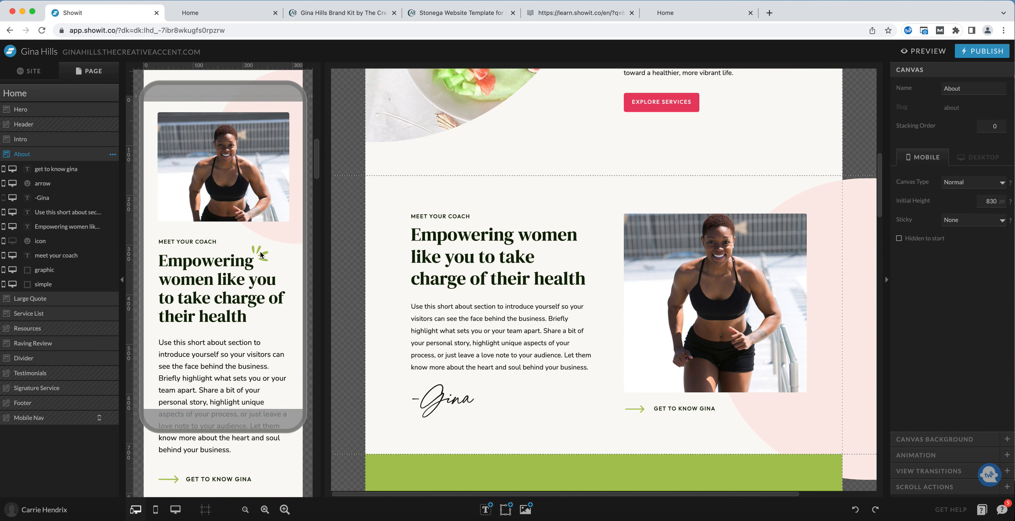
click(261, 254)
Browse the built-in icon library in the icon chooser for the selected sprig icon.
click(13, 241)
click(487, 200)
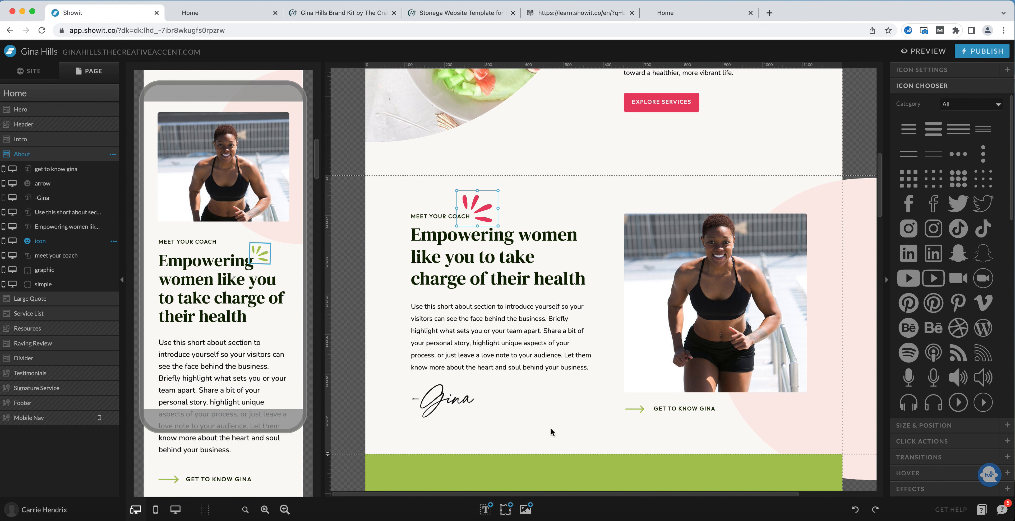
click(507, 510)
scroll(940, 194, down, 4)
scroll(940, 194, down, 5)
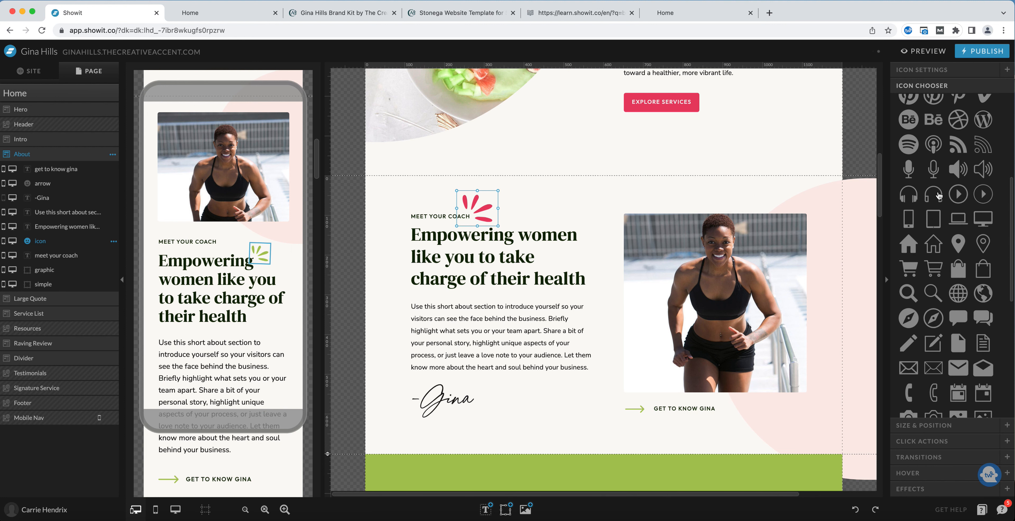
scroll(940, 195, down, 5)
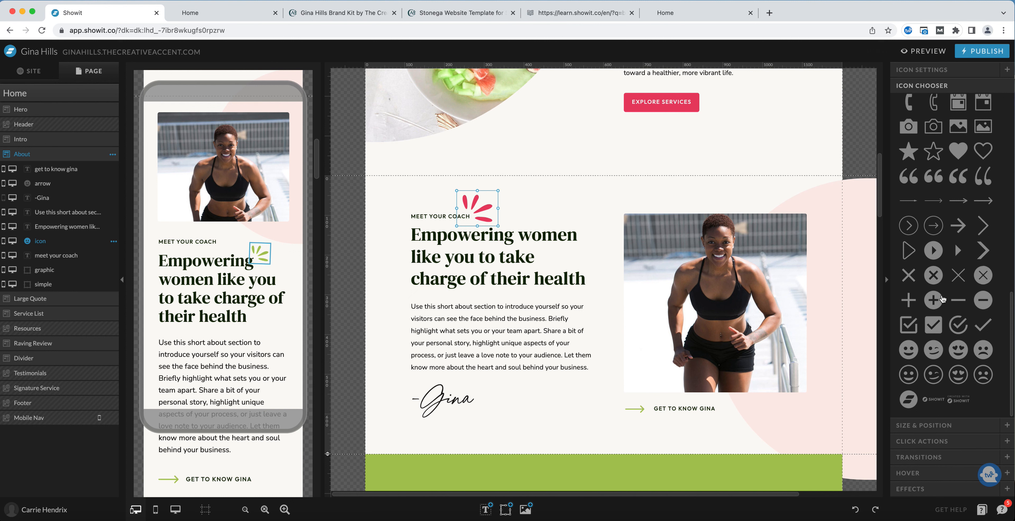
mouse_move(501, 516)
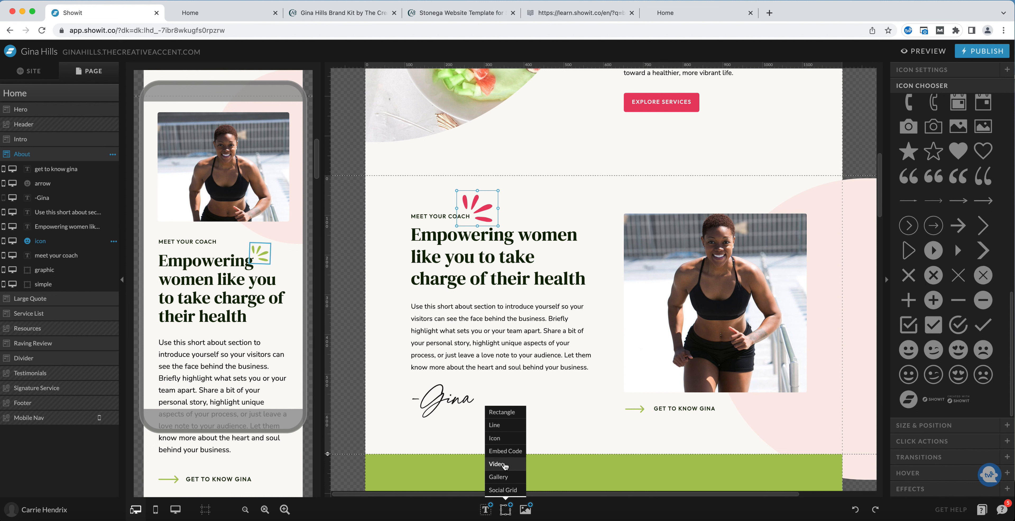
click(509, 440)
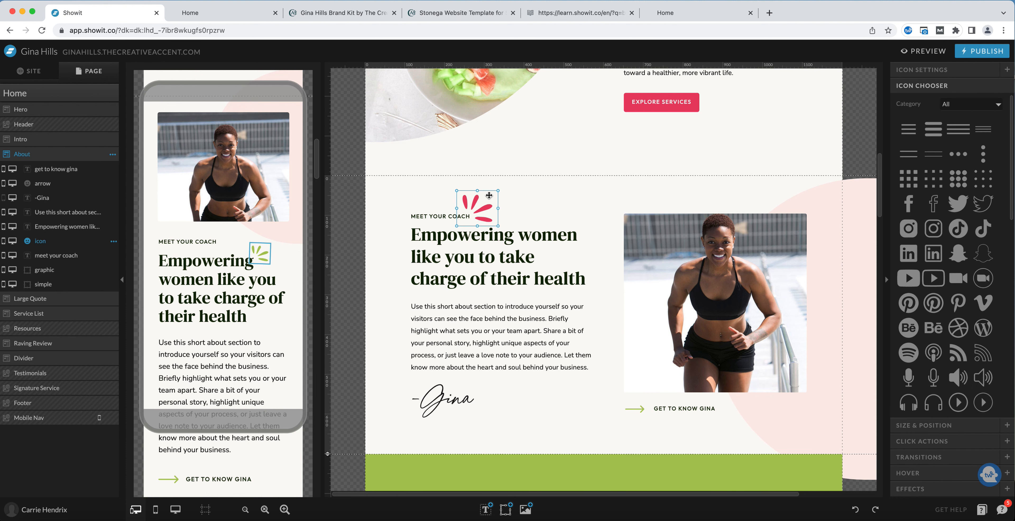
Open the help article on creating custom icons and read through its SVG preparation steps.
click(917, 73)
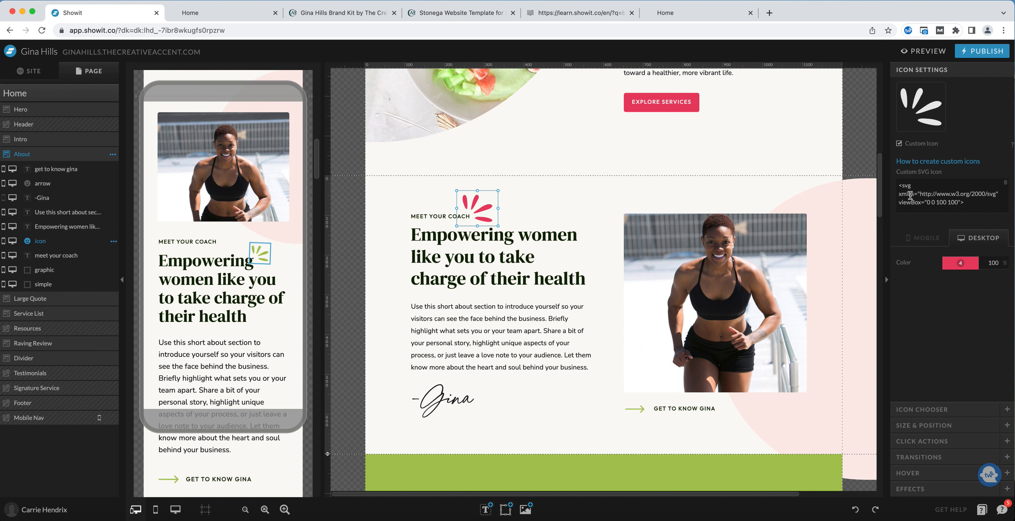
click(920, 163)
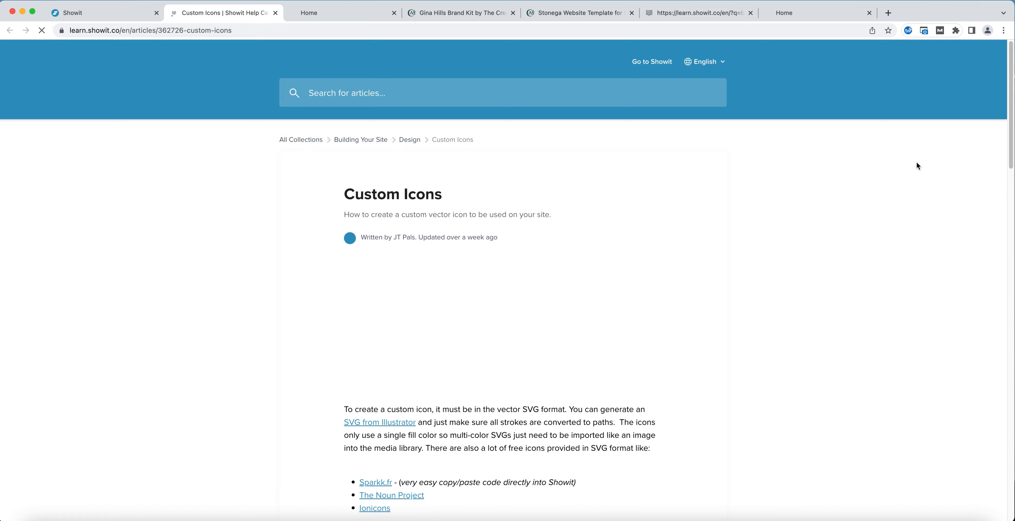
scroll(692, 237, down, 3)
scroll(694, 238, down, 4)
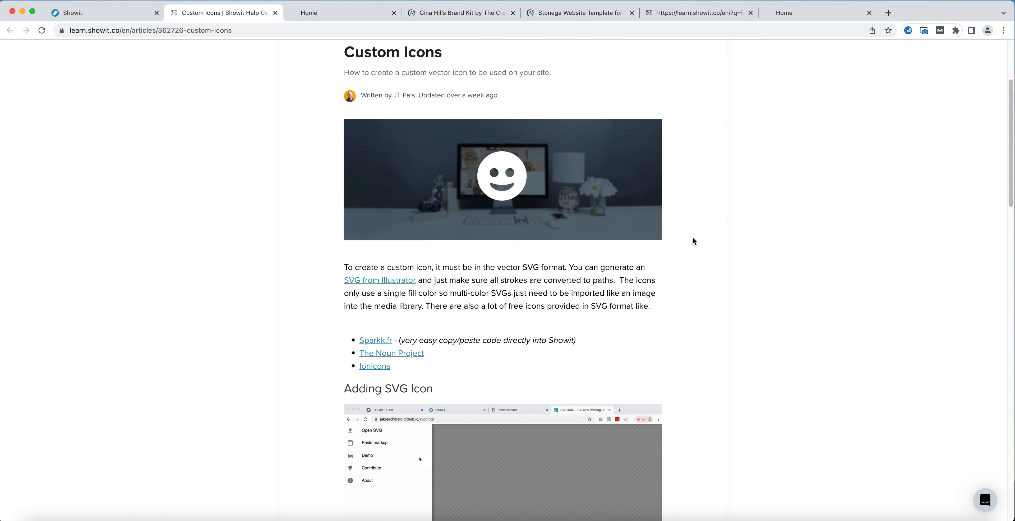
scroll(694, 239, down, 5)
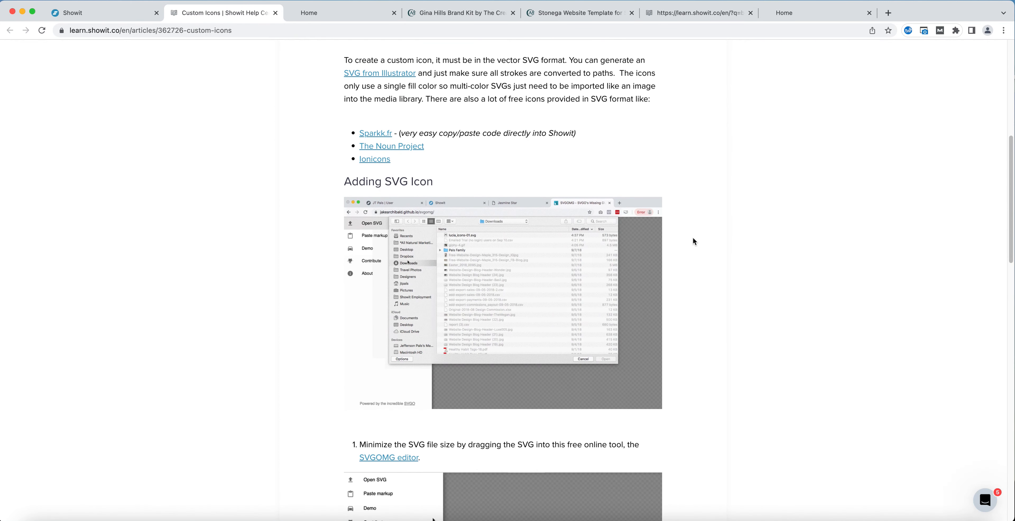
scroll(694, 241, down, 2)
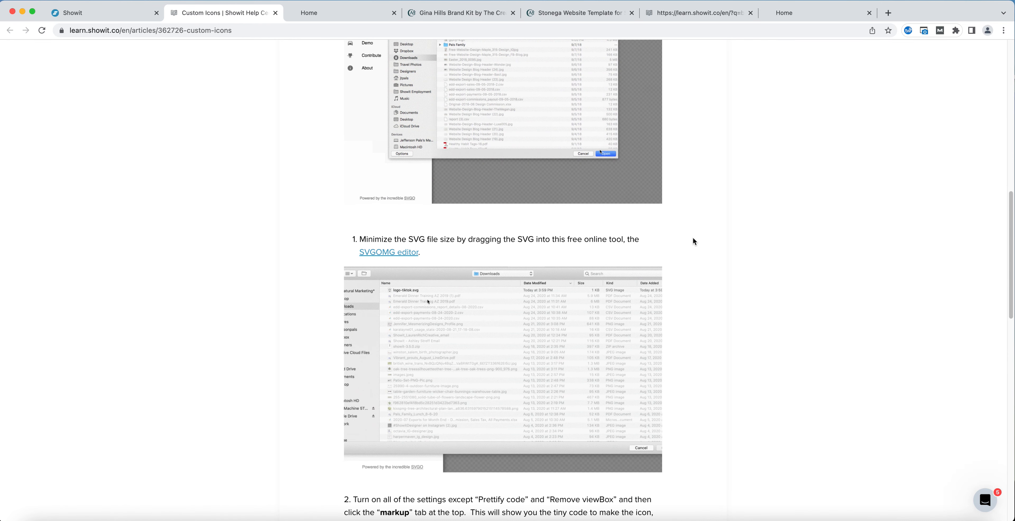
scroll(695, 242, down, 1)
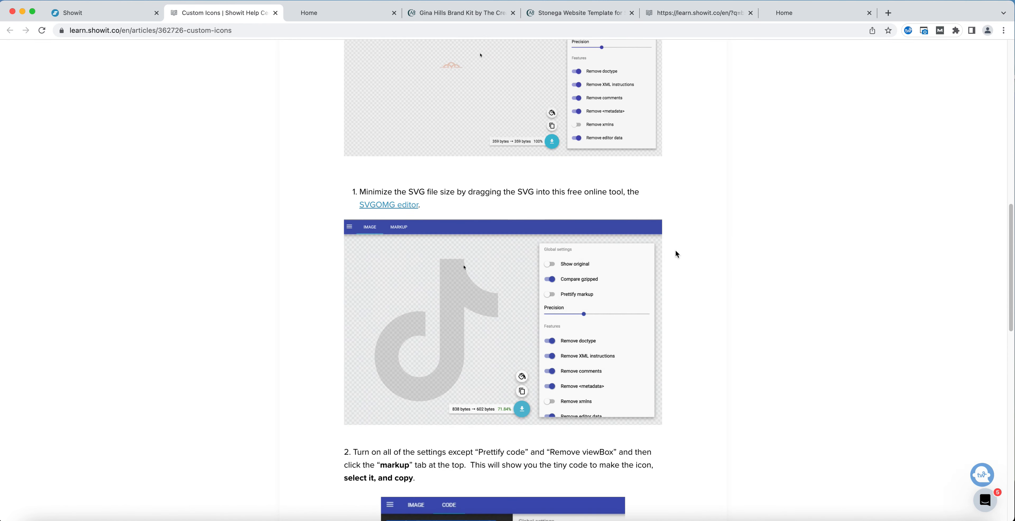
scroll(676, 250, down, 2)
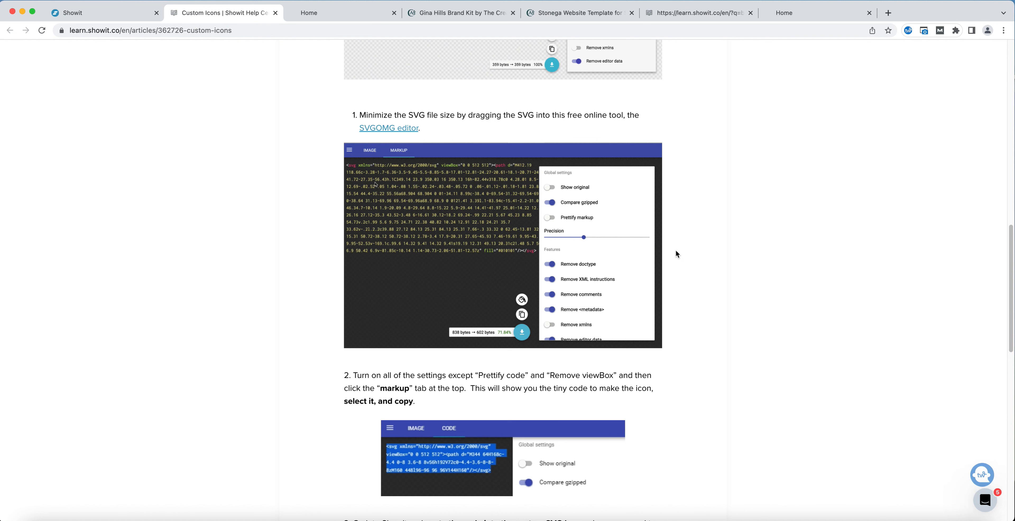
scroll(689, 257, down, 2)
scroll(690, 261, down, 2)
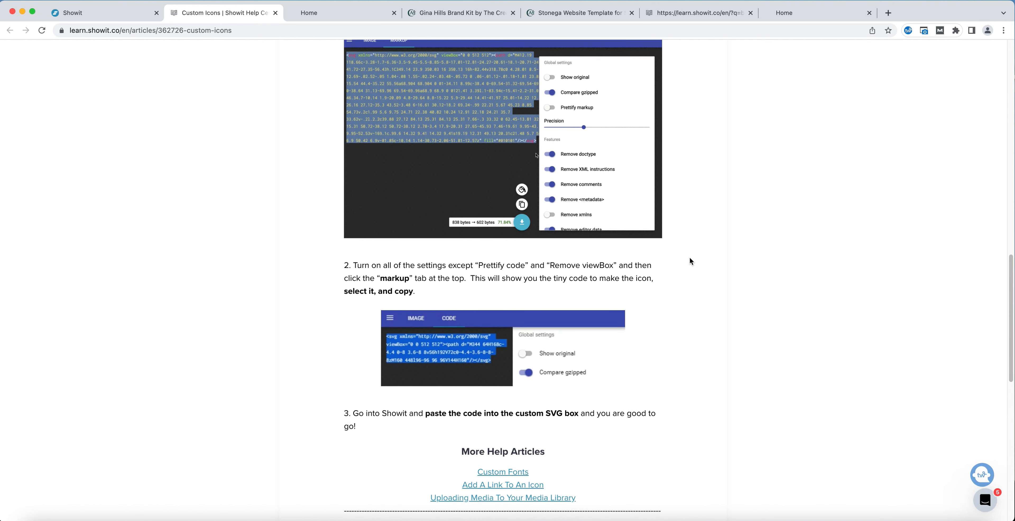